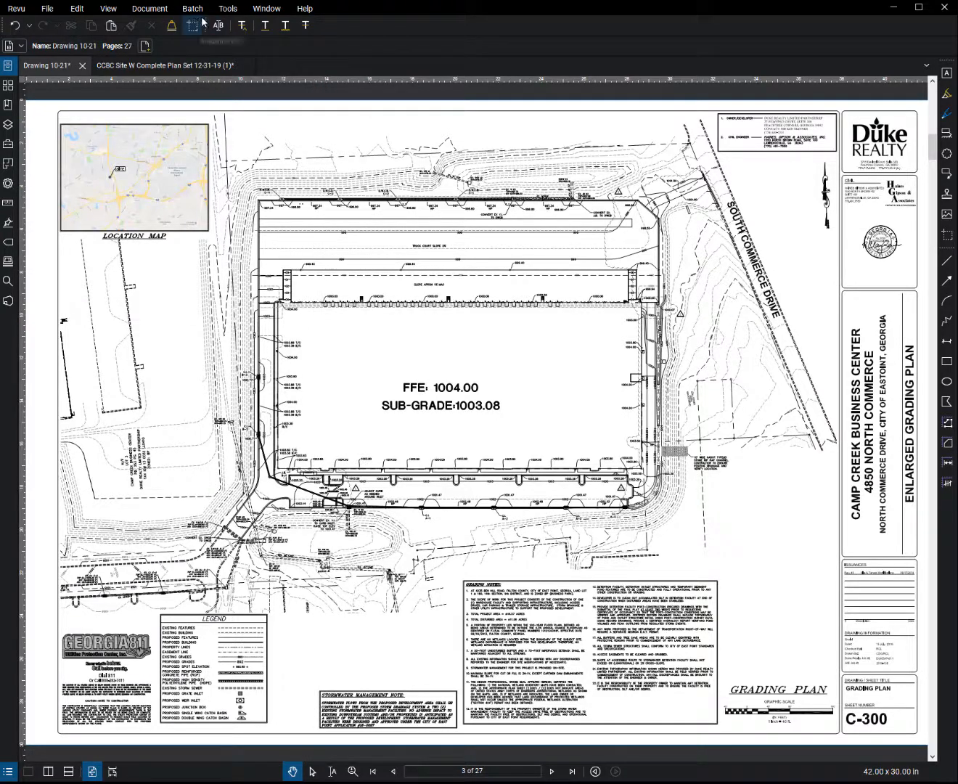
Create an overlay of Drawing 10-21.pdf page 3 in red and CCBC Site W Complete Plan Set 12-31-19 (1).pdf page 5 in green
left_click(158, 12)
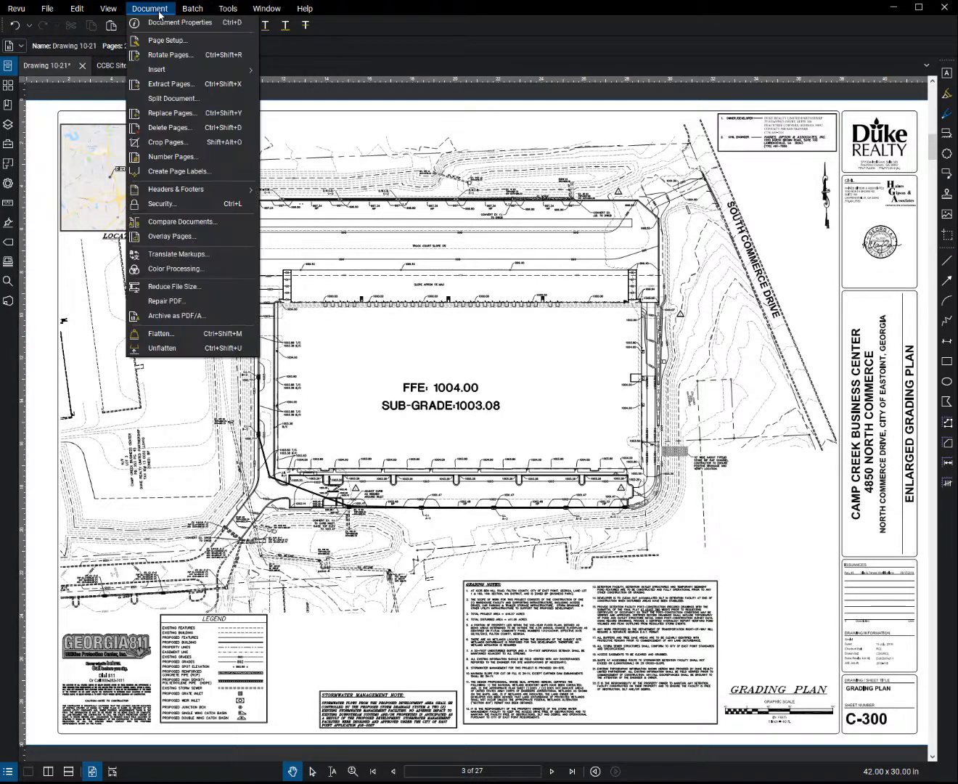
left_click(175, 236)
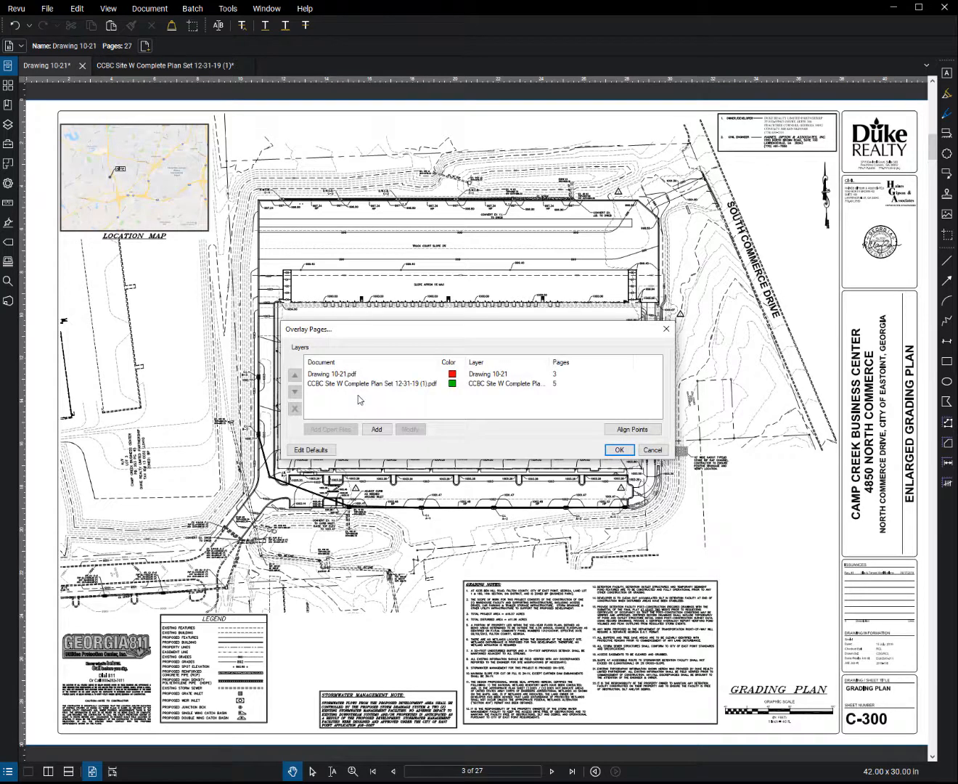
left_click(338, 375)
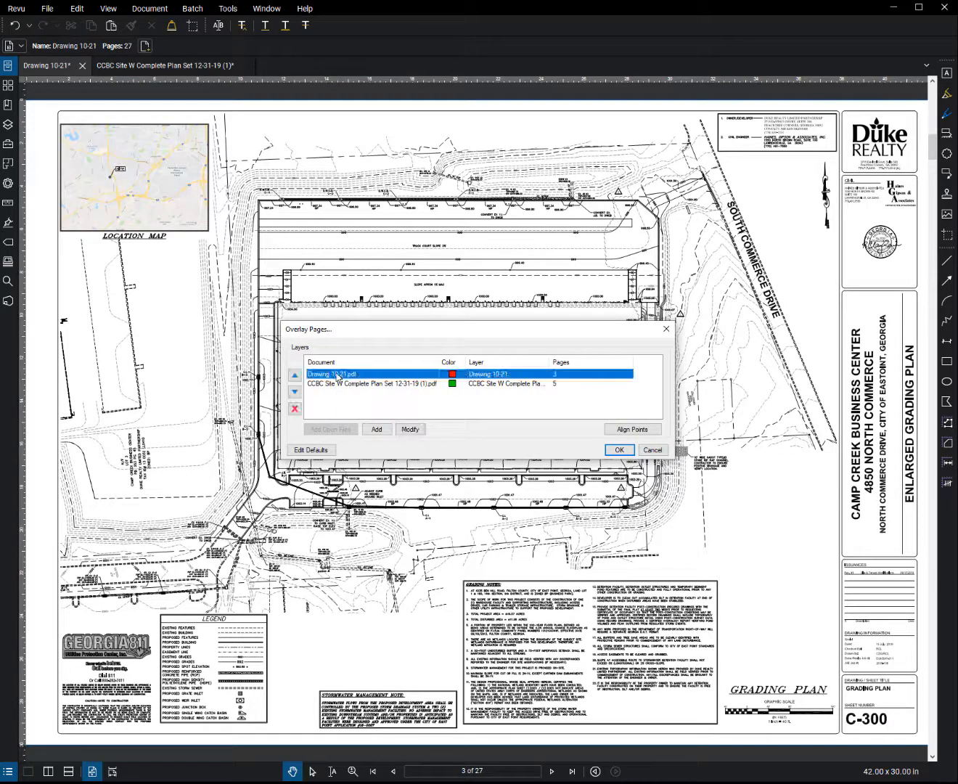
left_click(390, 384)
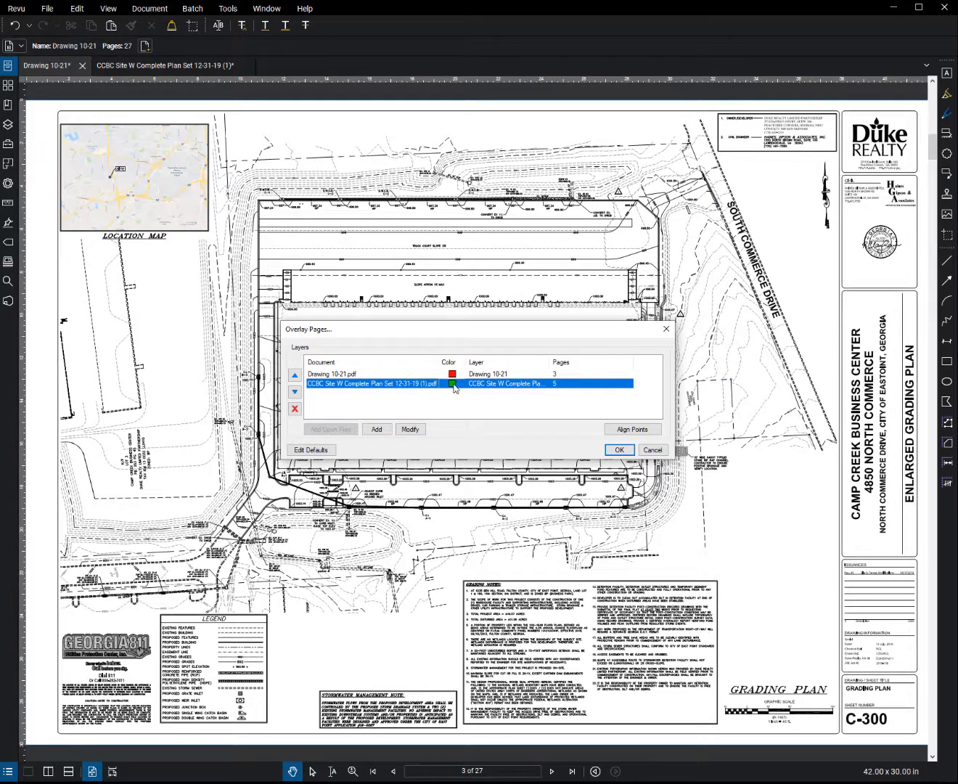
left_click(364, 373)
left_click(365, 383)
left_click(614, 451)
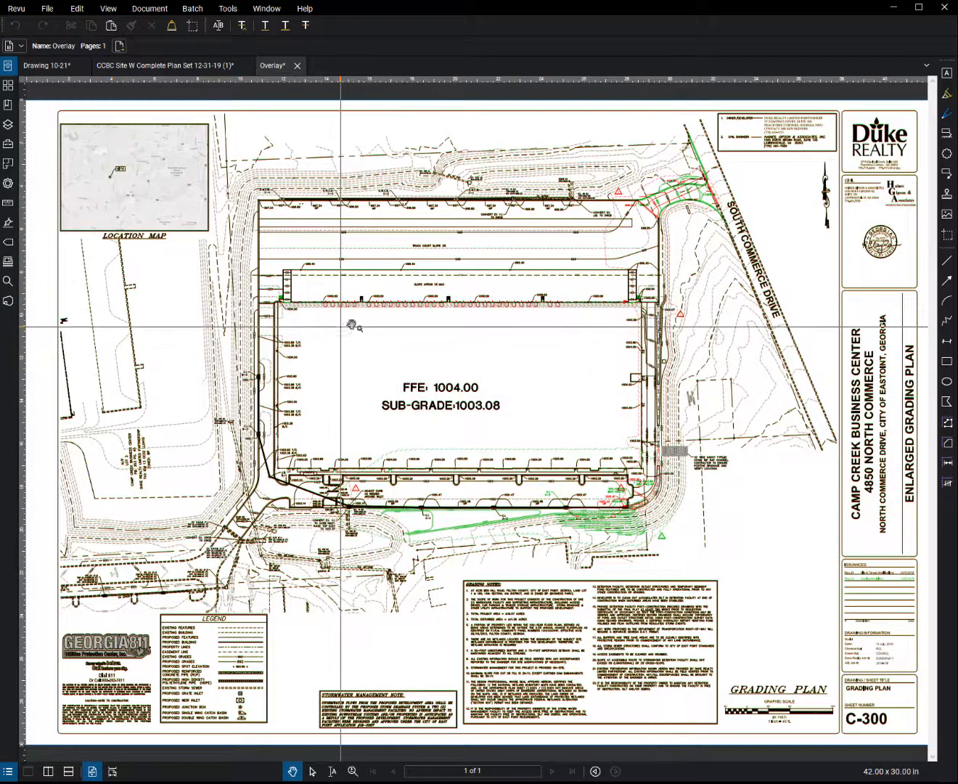
Examine the red and green differences along the dock-door wall below the slope apron
scroll(377, 309, "up", 1)
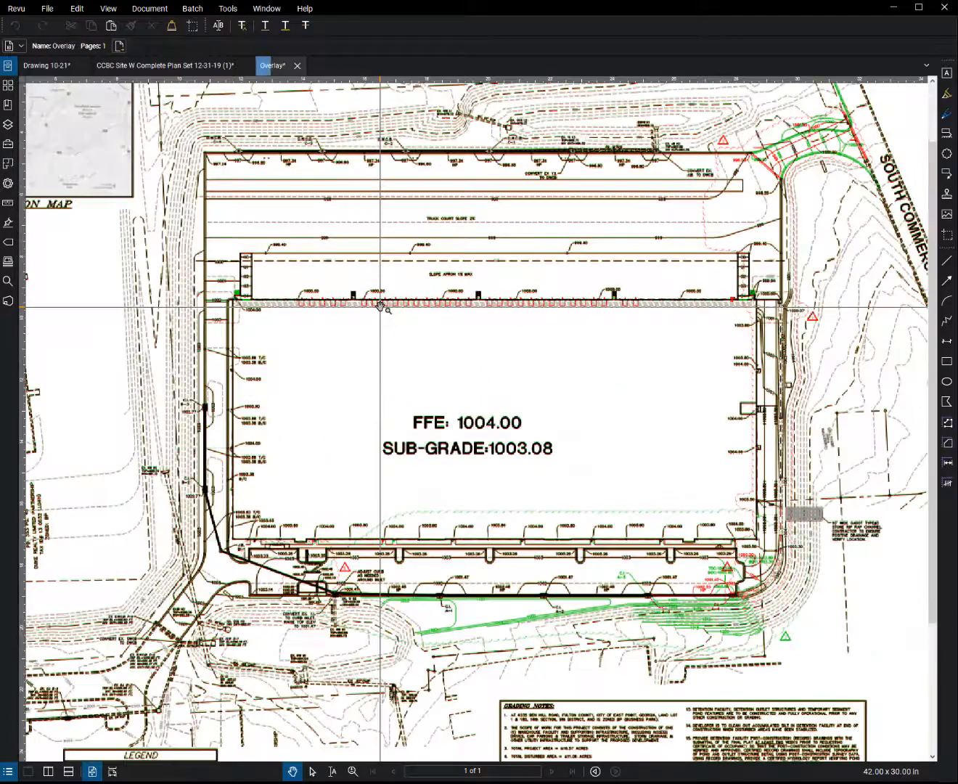
scroll(380, 305, "up", 4)
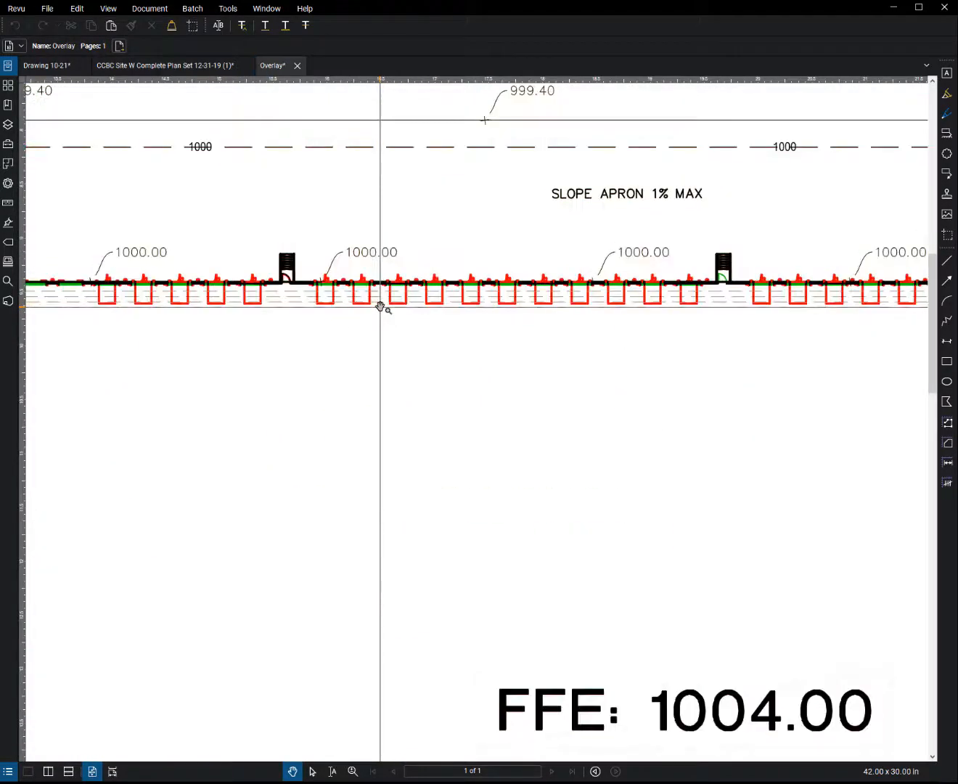
scroll(379, 305, "up", 2)
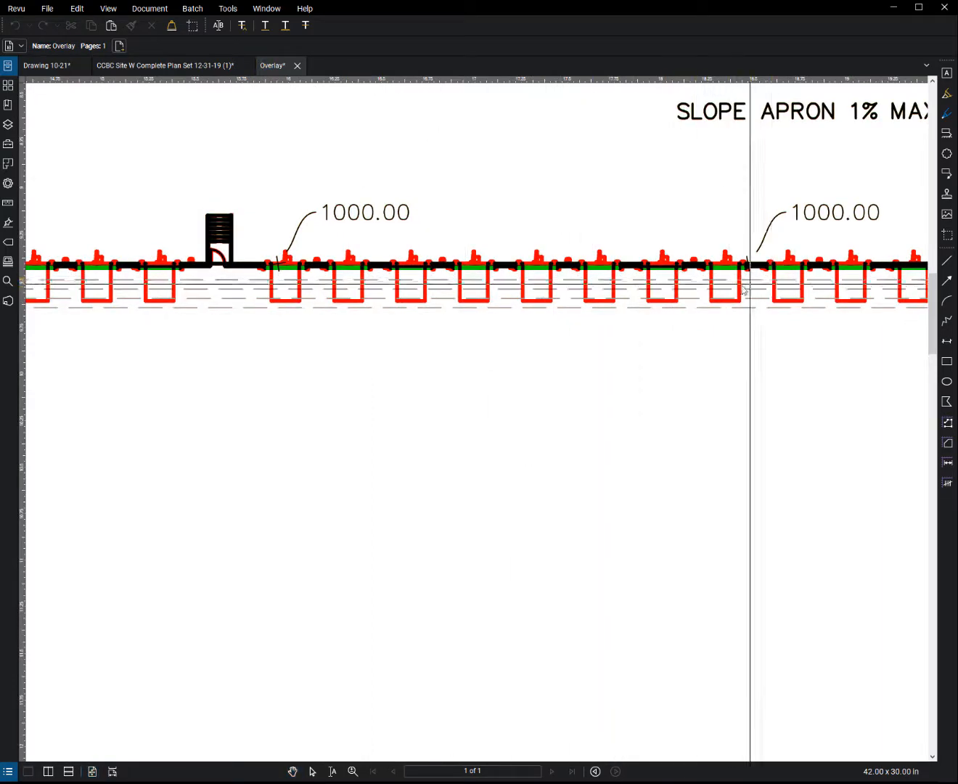
key("shift+v")
mouse_move(733, 288)
left_mouse_down()
mouse_move(608, 314)
mouse_move(314, 315)
left_mouse_up()
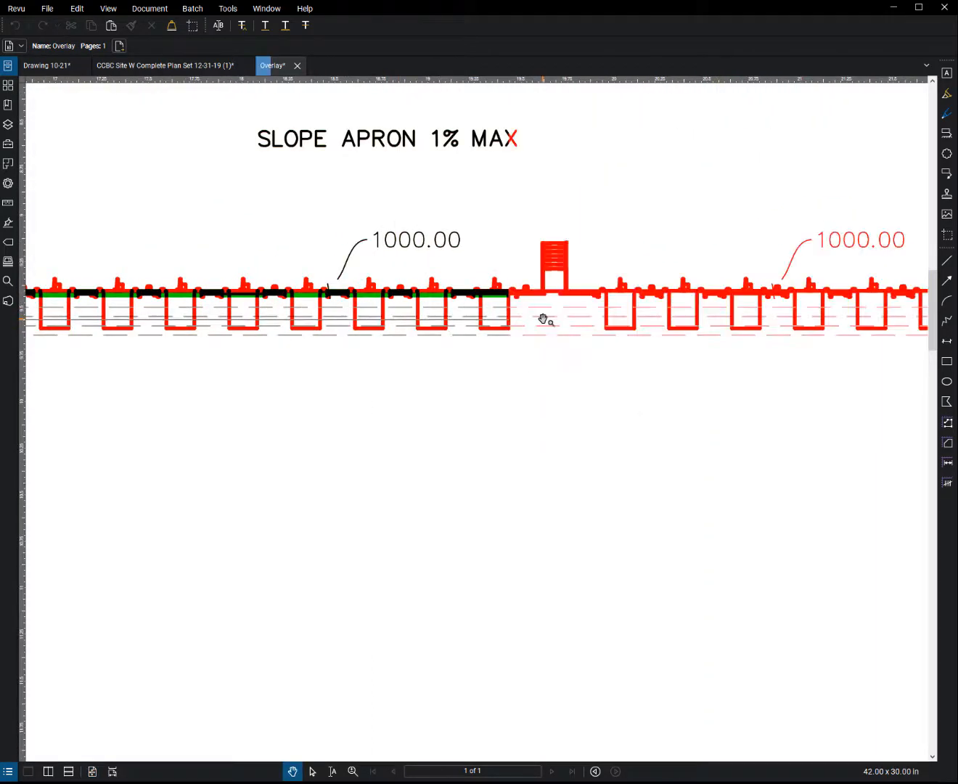
scroll(542, 319, "down", 2)
scroll(543, 319, "down", 1)
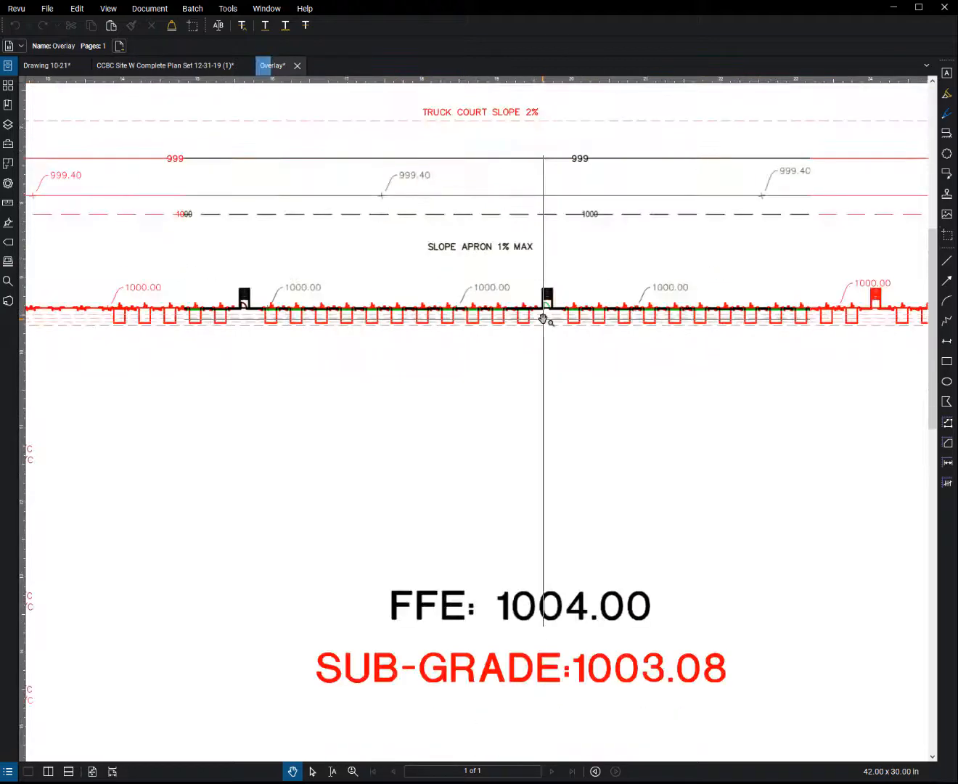
scroll(542, 319, "down", 3)
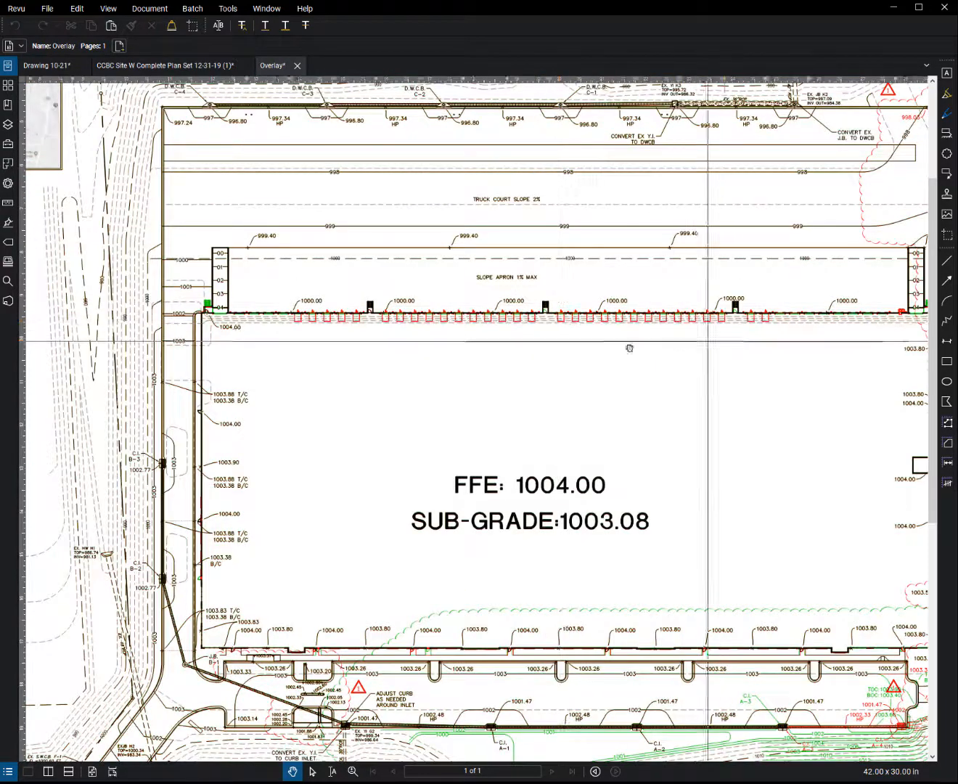
Examine the building's northeast corner and the entrance drive at South Commerce Drive for revisions between the two plans
left_click_drag(629, 347, 490, 366)
scroll(668, 334, "up", 3)
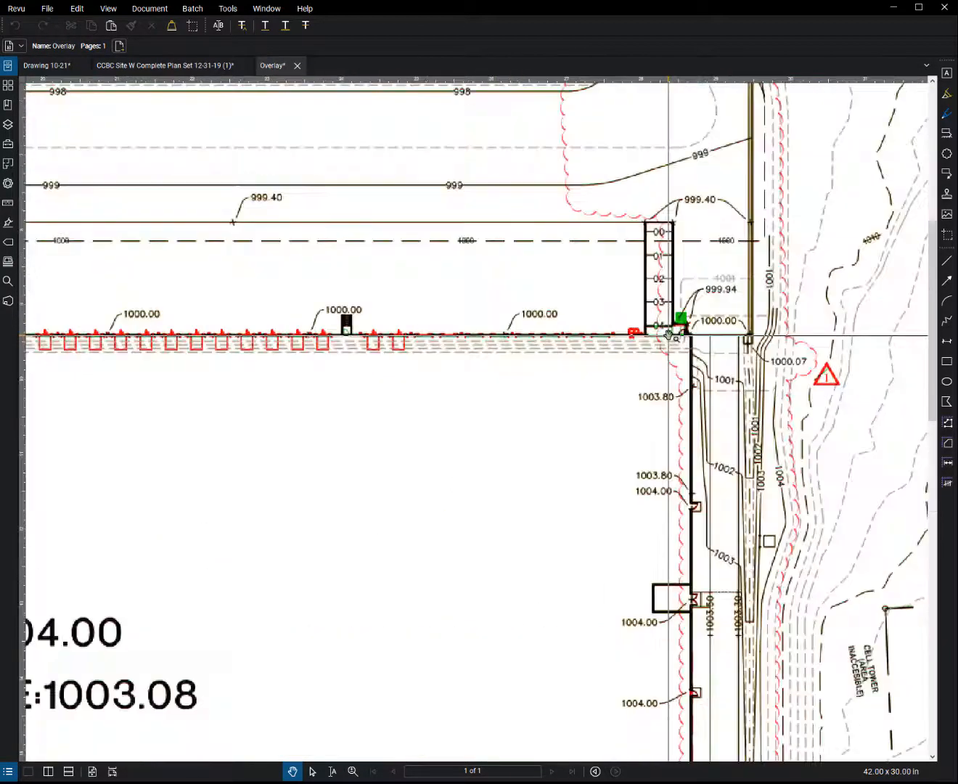
scroll(667, 333, "up", 4)
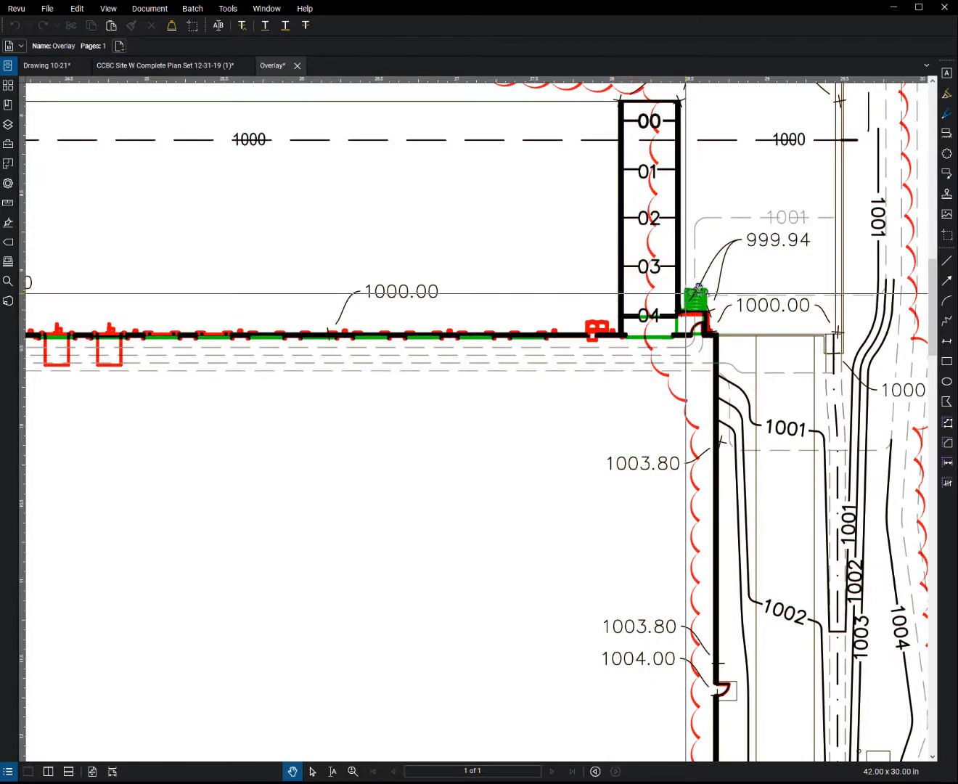
left_click_drag(726, 244, 552, 378)
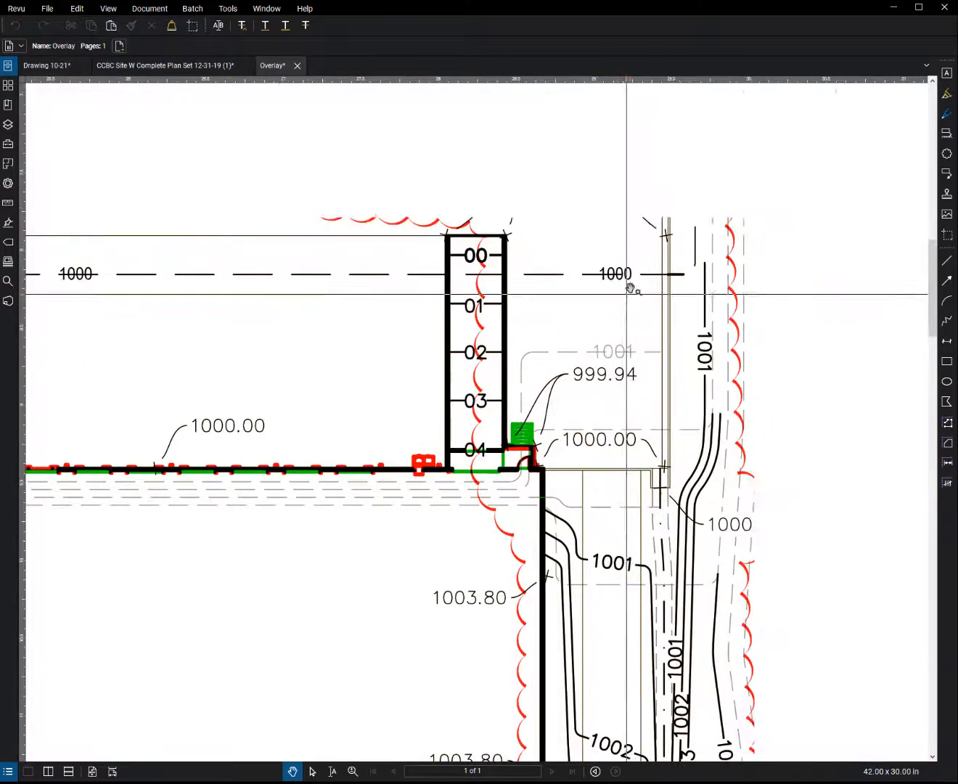
scroll(630, 289, "down", 5)
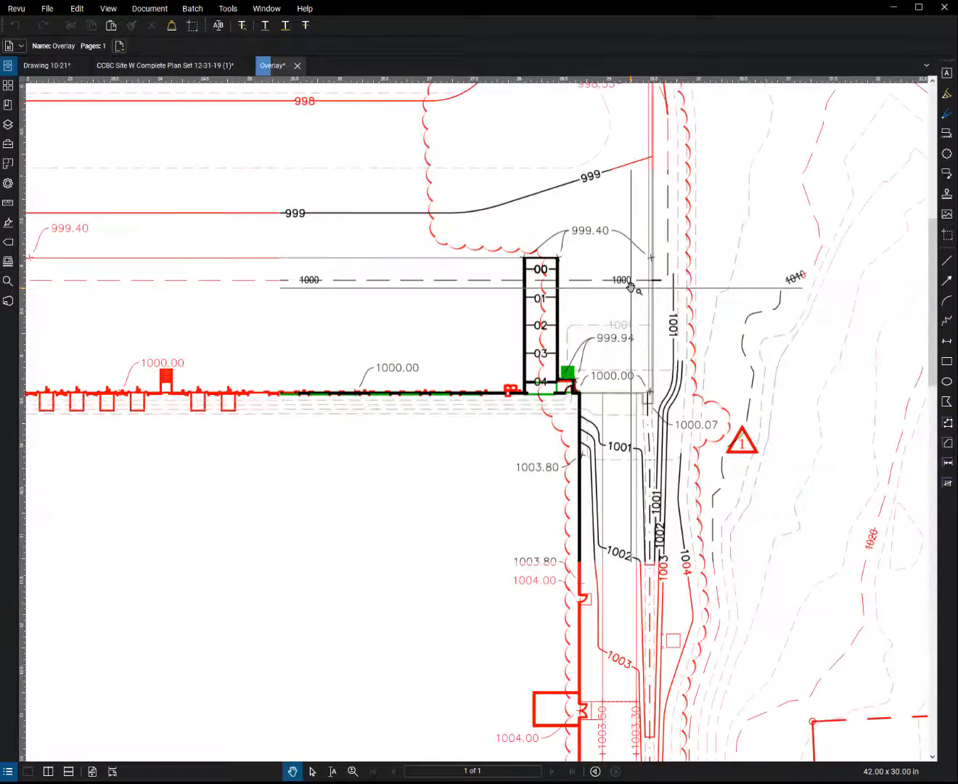
left_click_drag(672, 155, 497, 384)
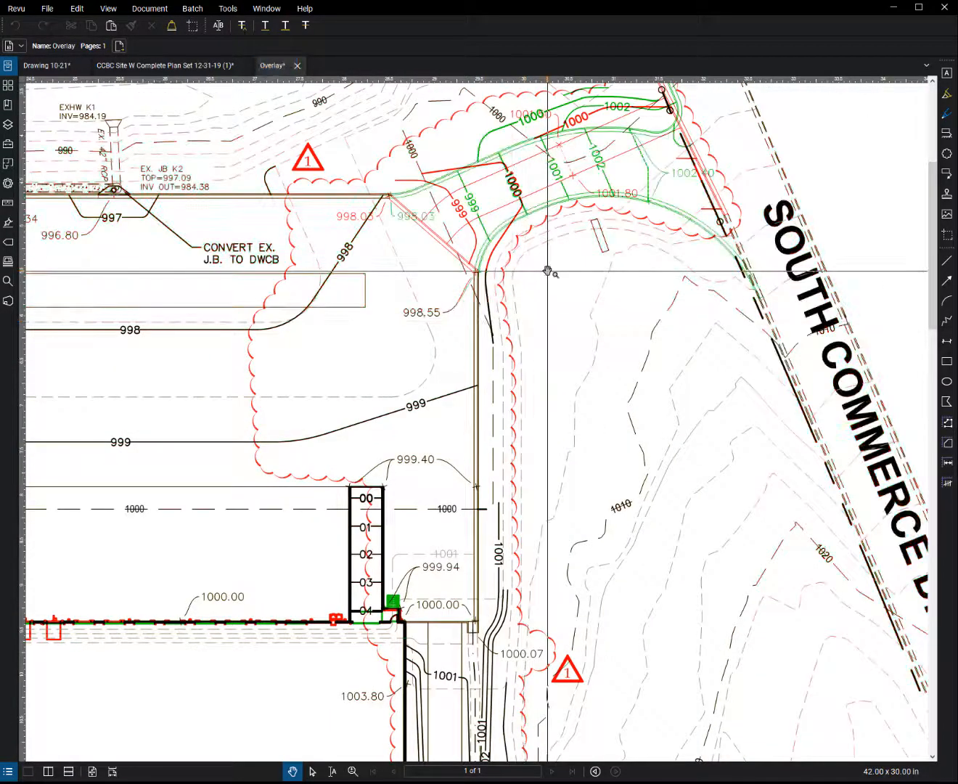
left_click_drag(548, 272, 558, 445)
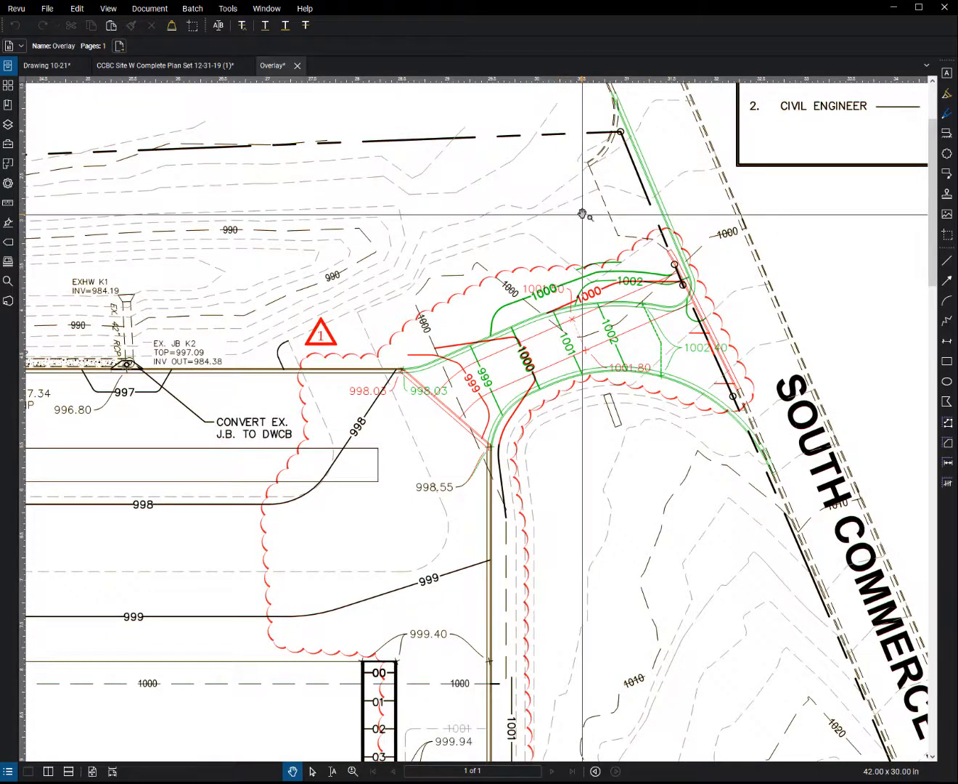
scroll(583, 214, "up", 2)
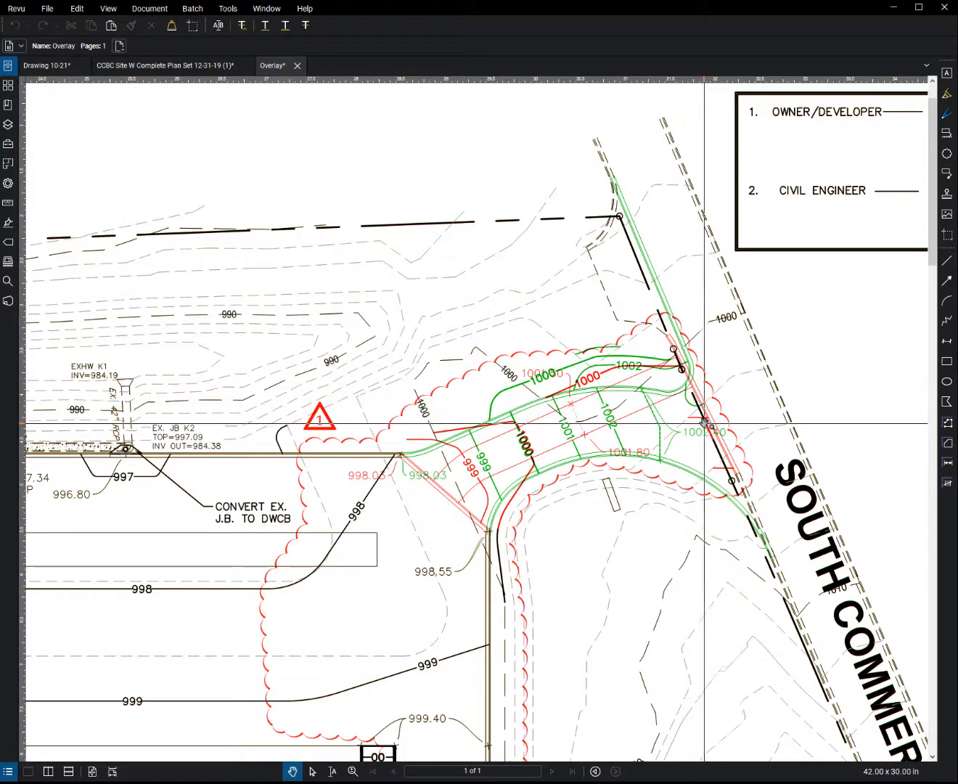
scroll(702, 399, "down", 2)
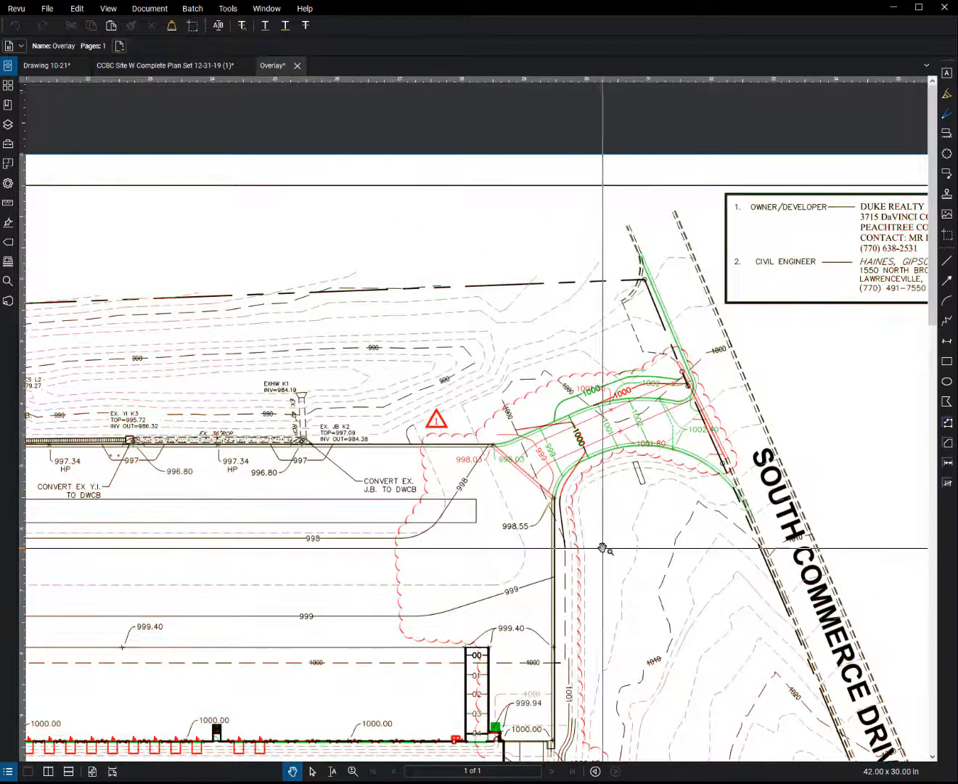
Follow the east side down to the south parking edge and inspect the green contours around curb inlet A-1
left_click_drag(618, 328, 653, 61)
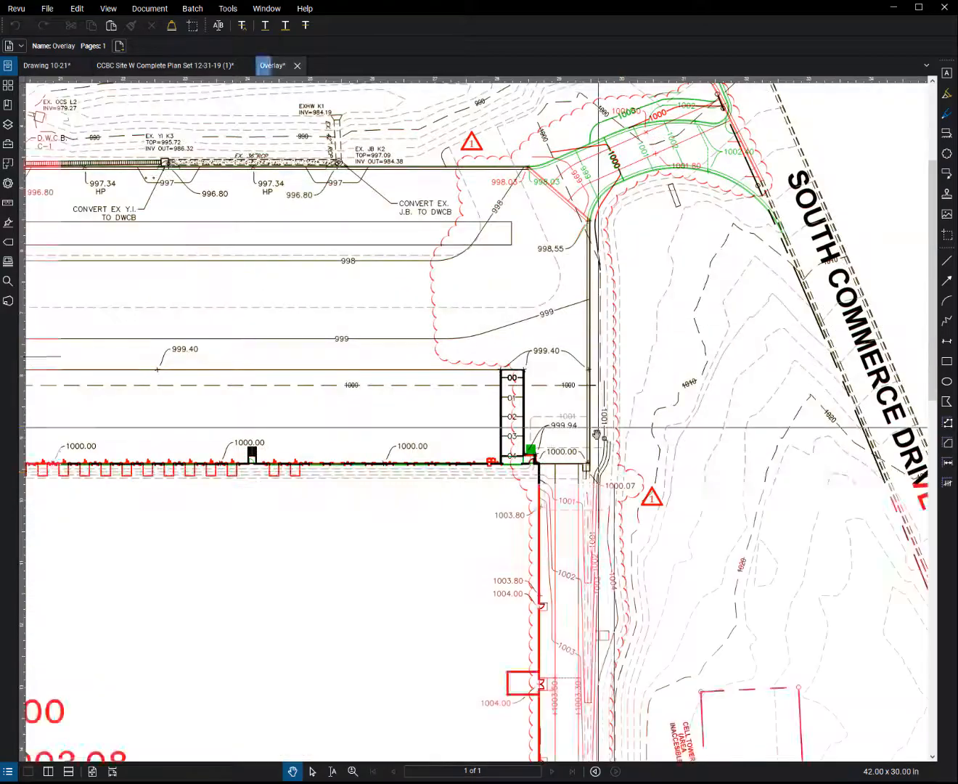
left_click_drag(579, 528, 722, 117)
left_click_drag(639, 490, 742, 226)
left_click_drag(549, 436, 606, 414)
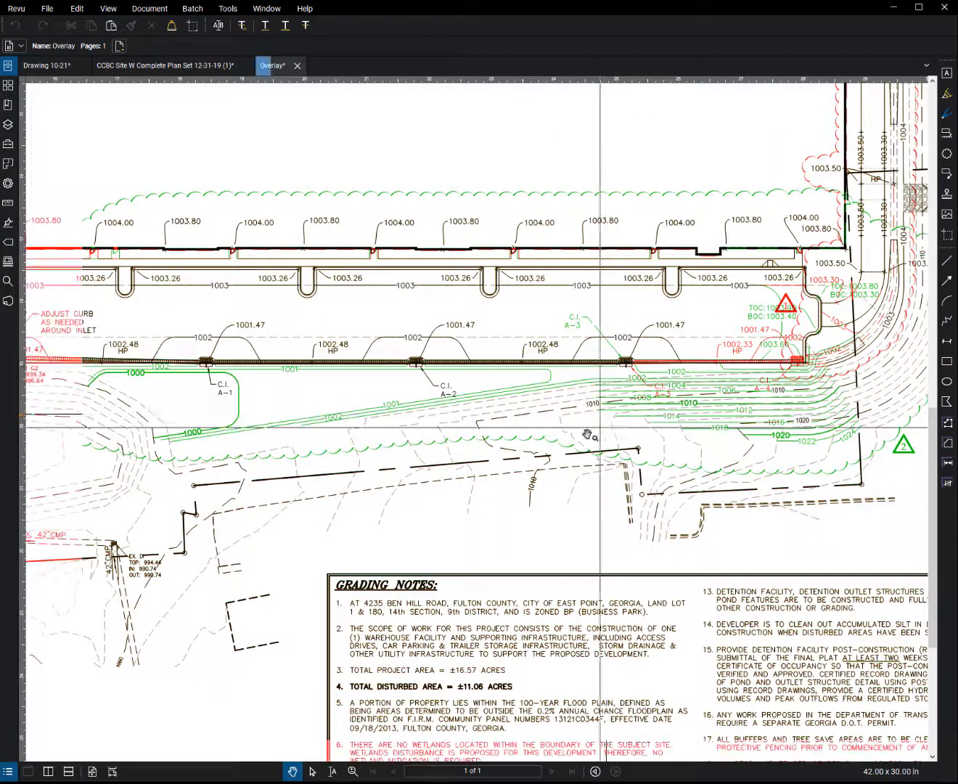
left_click_drag(269, 399, 538, 294)
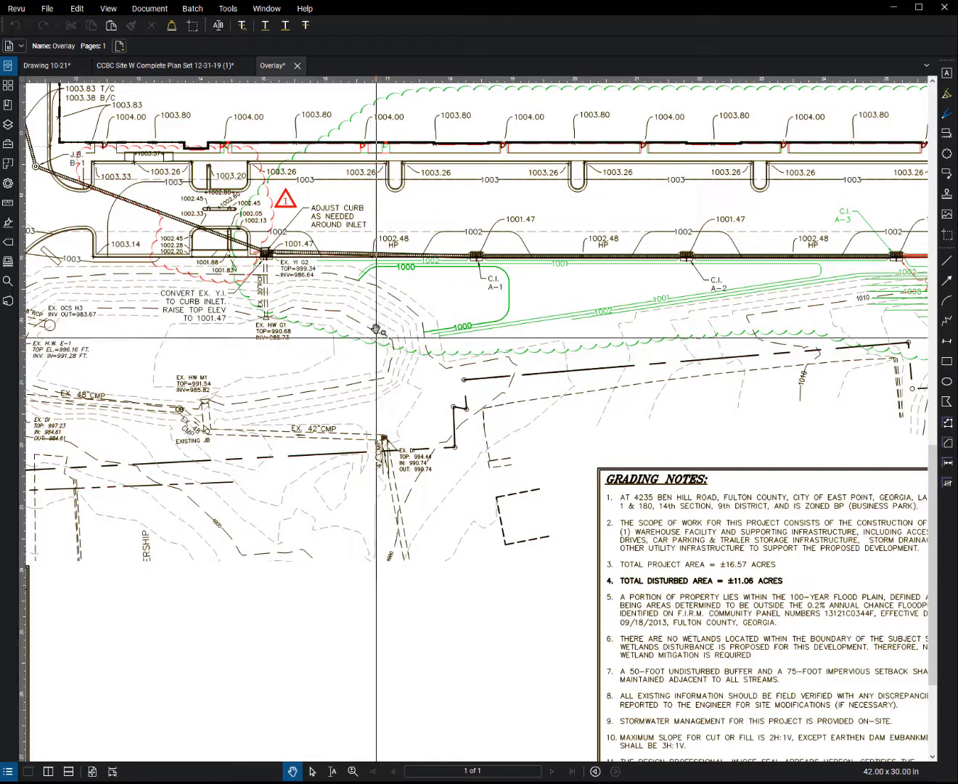
scroll(357, 278, "up", 2)
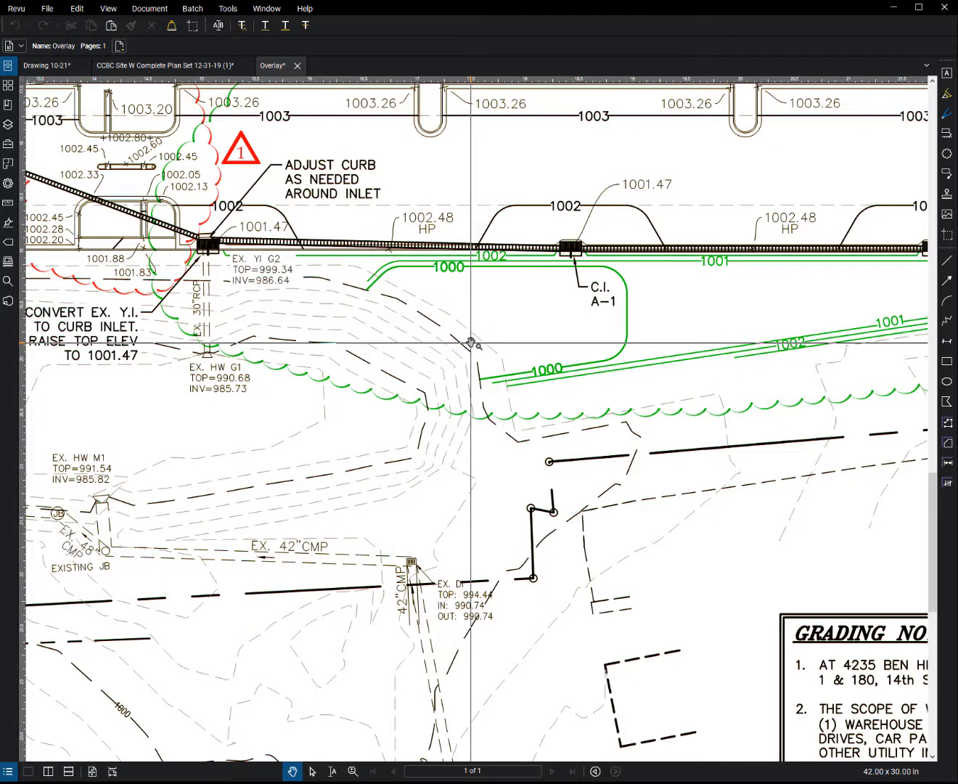
left_click_drag(563, 377, 455, 420)
left_click_drag(591, 379, 465, 443)
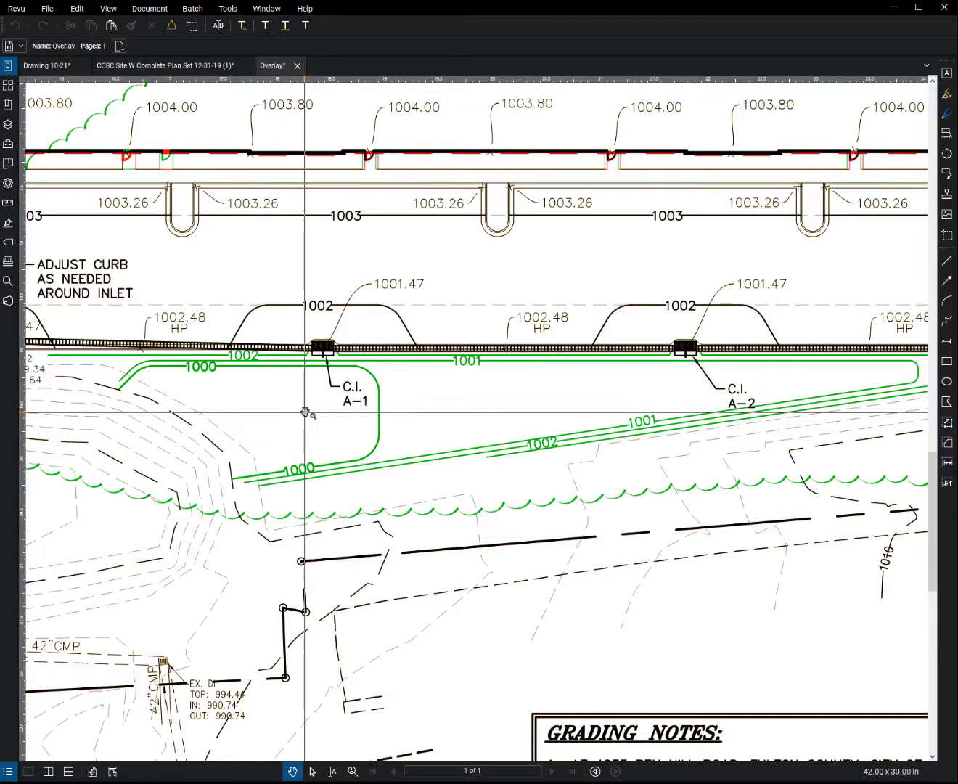
Inspect the revised grading and curb inlets A-3 and A-4 at the southeast corner, finishing with the overall site plan
left_click_drag(558, 435, 314, 470)
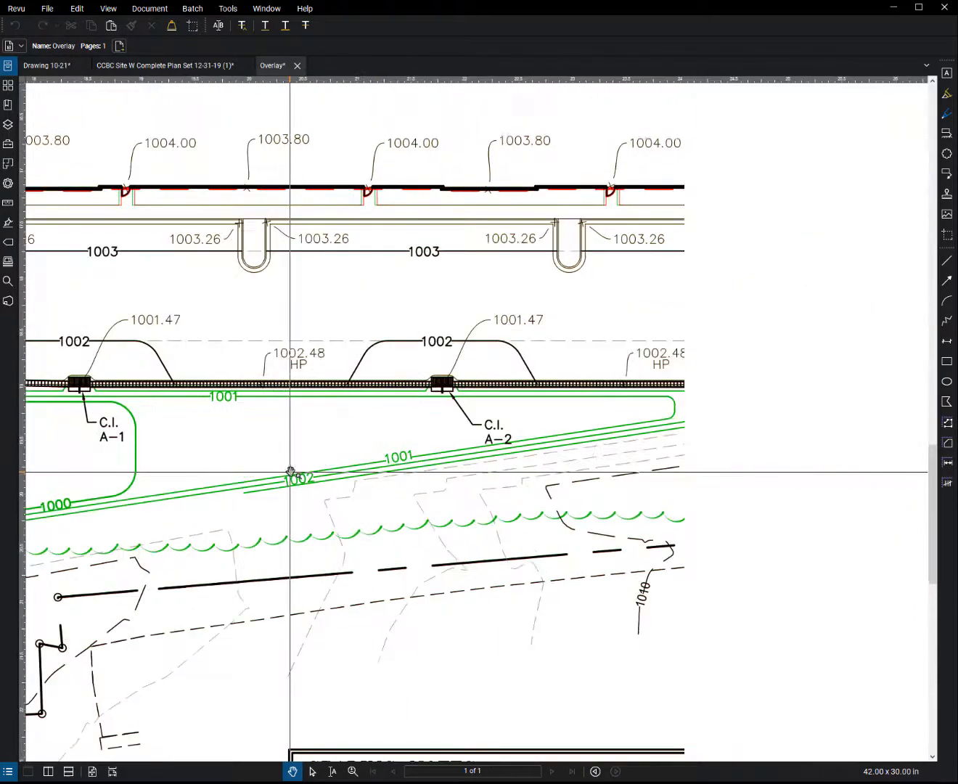
left_click_drag(608, 467, 279, 468)
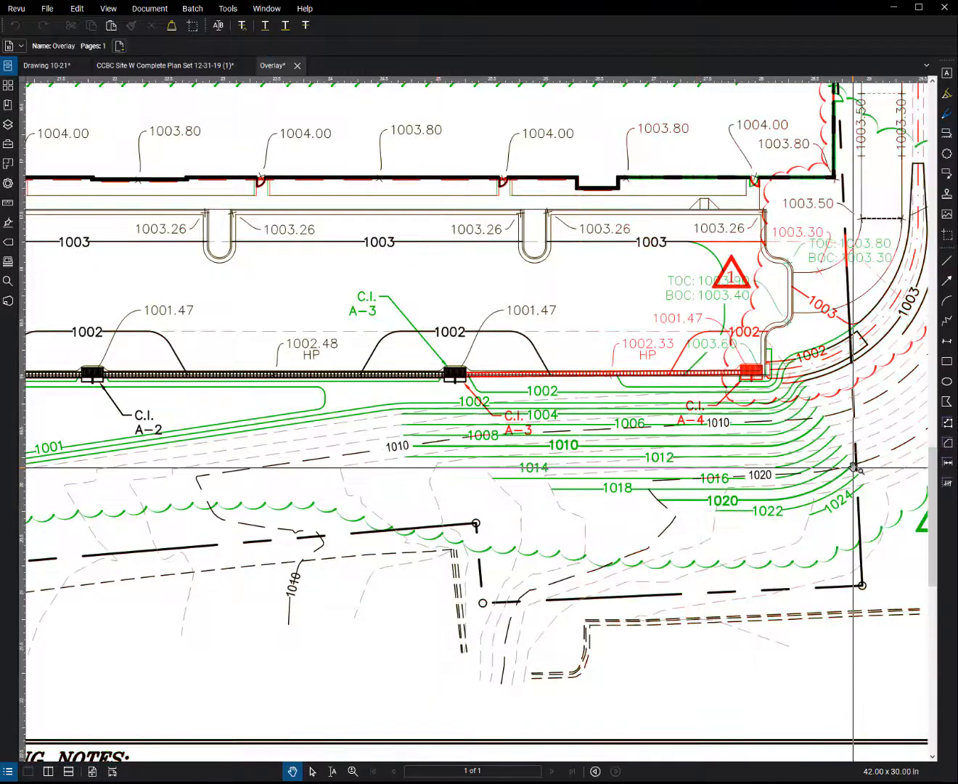
left_click_drag(859, 468, 643, 511)
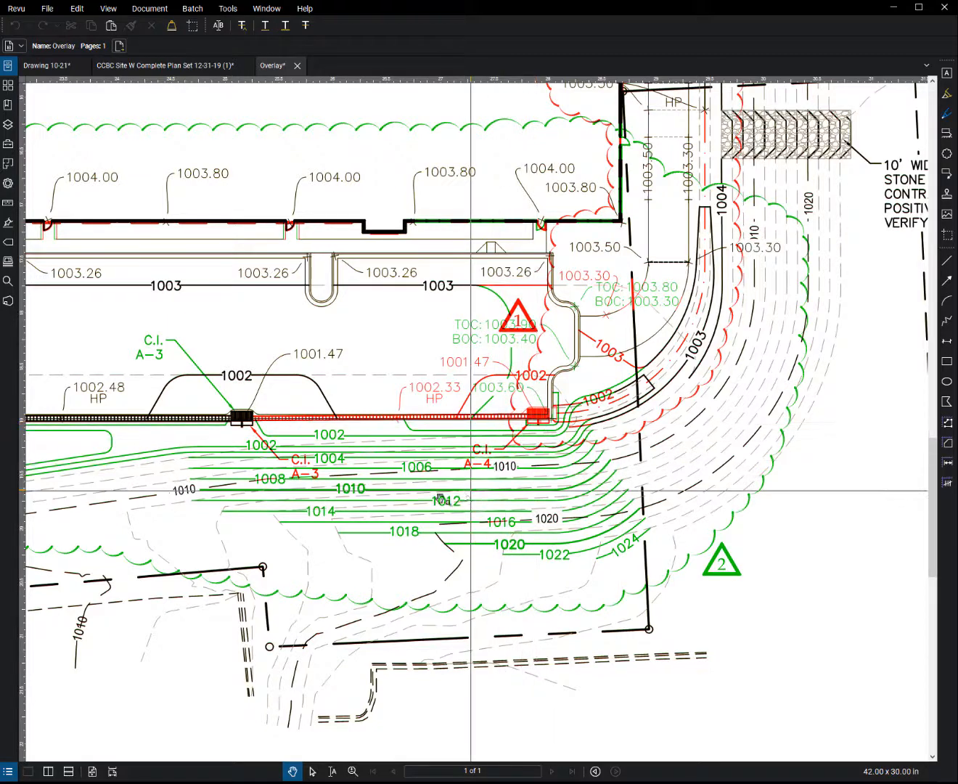
left_click_drag(246, 535, 419, 505)
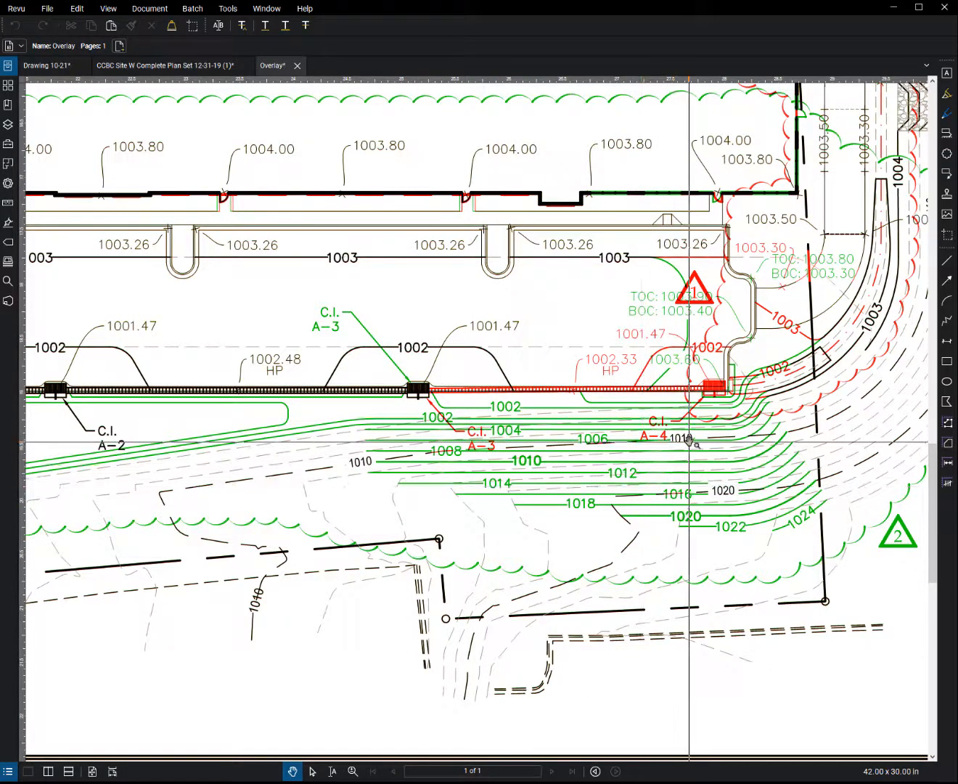
left_click_drag(688, 440, 629, 514)
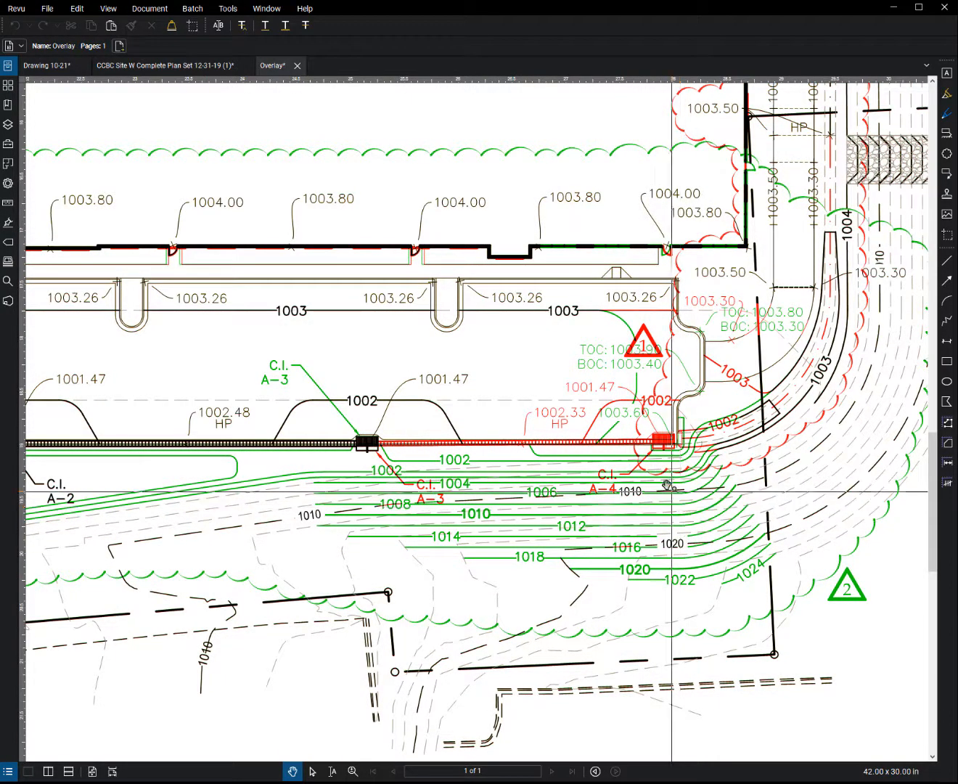
scroll(669, 474, "down", 2)
scroll(663, 483, "down", 3)
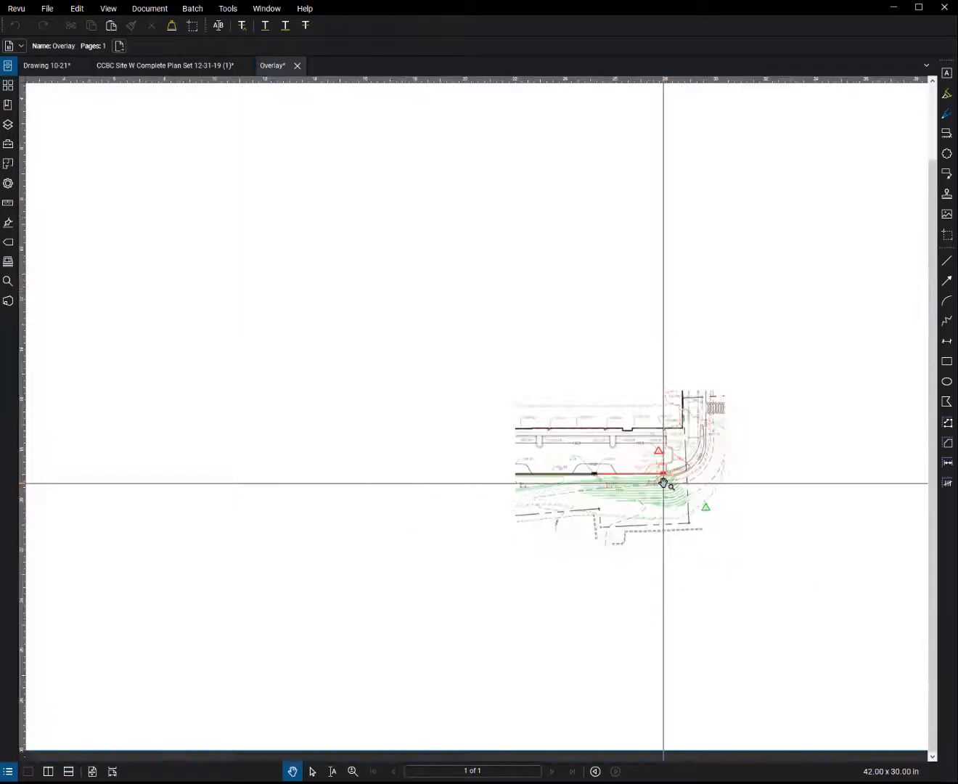
left_click_drag(529, 394, 610, 500)
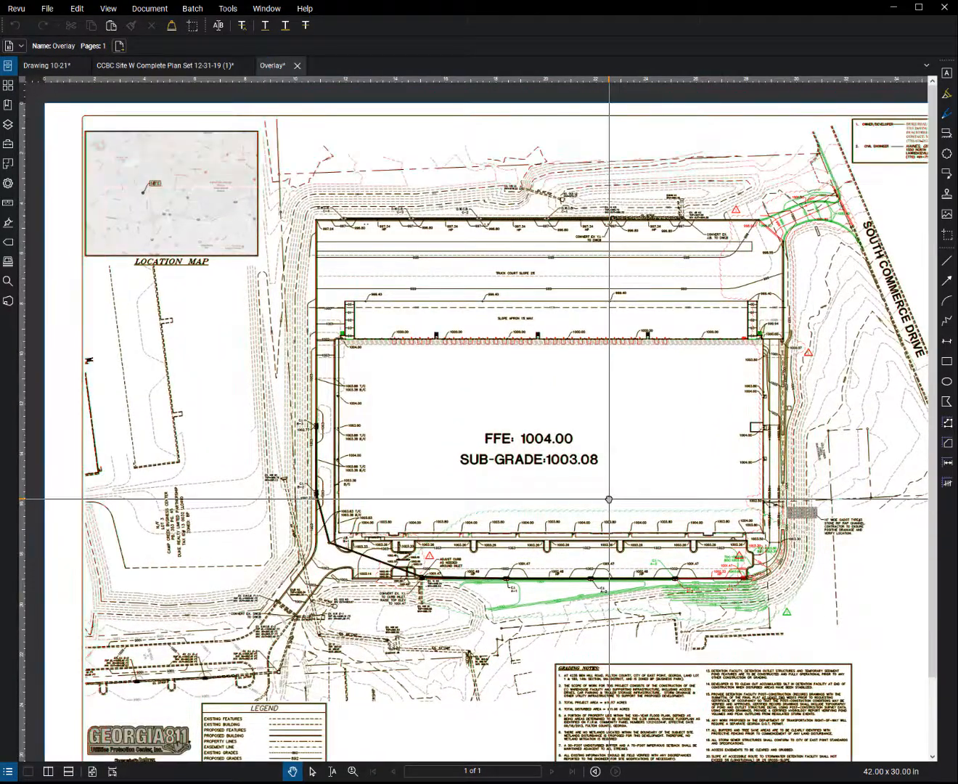